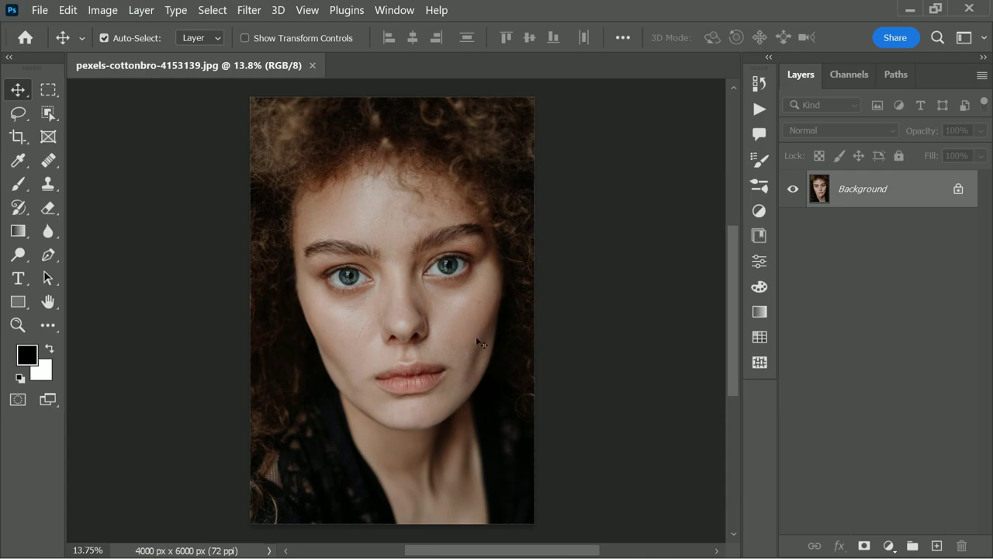
# Add a Gradient Map adjustment layer above the portrait and set its blend mode to Luminosity
pyautogui.click(890, 546)
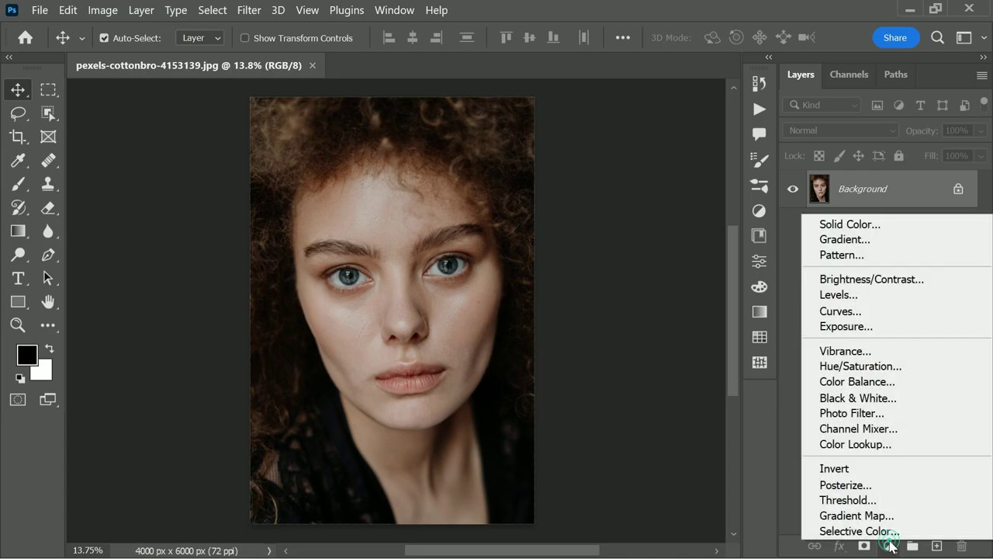
pyautogui.click(920, 515)
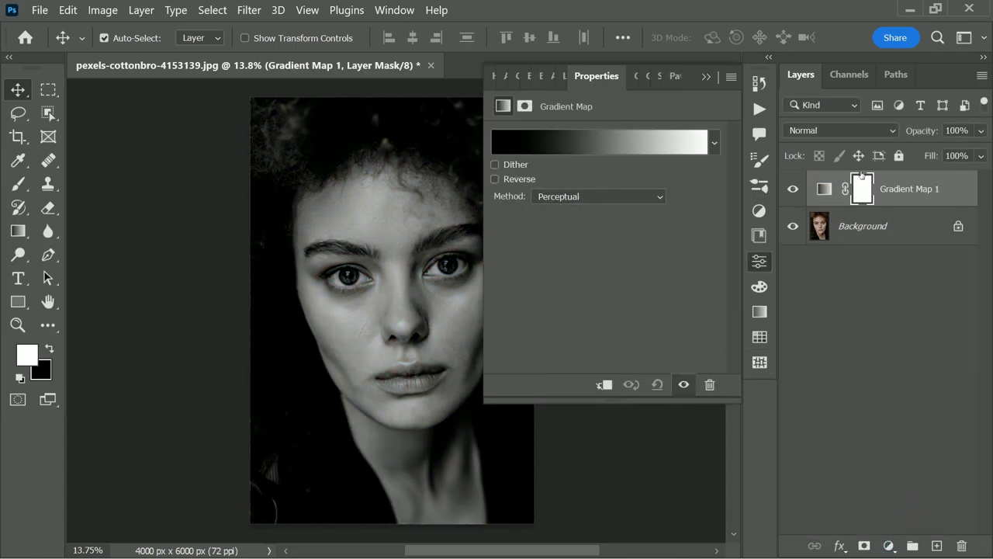
pyautogui.click(879, 134)
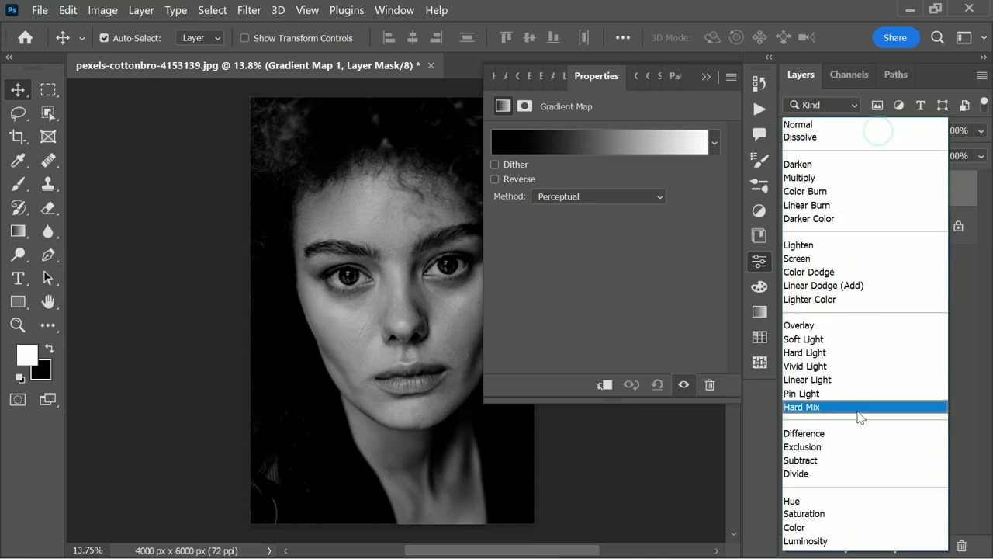
pyautogui.click(850, 544)
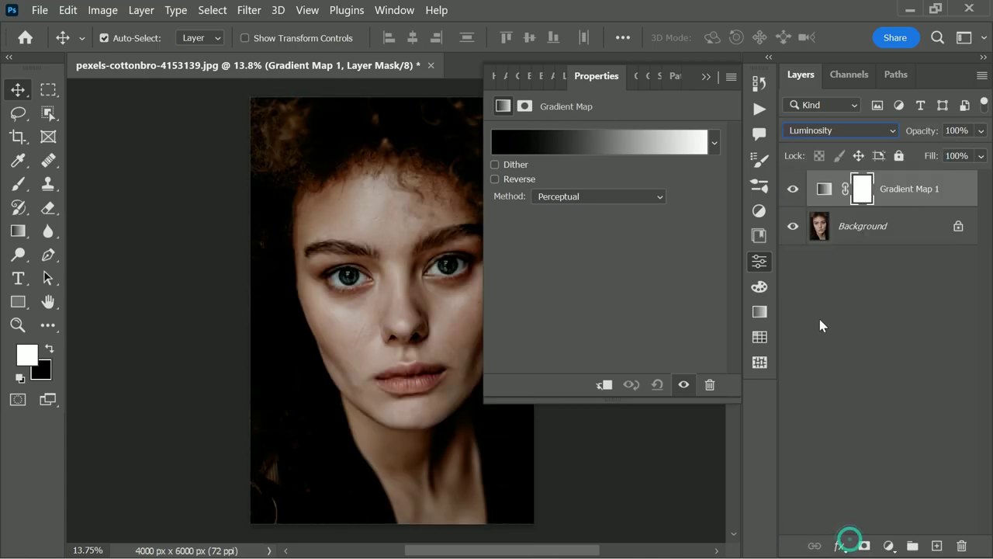
# Open the Gradient Map's gradient for editing and set its end stops to black (000000) and white (ffffff)
pyautogui.click(642, 146)
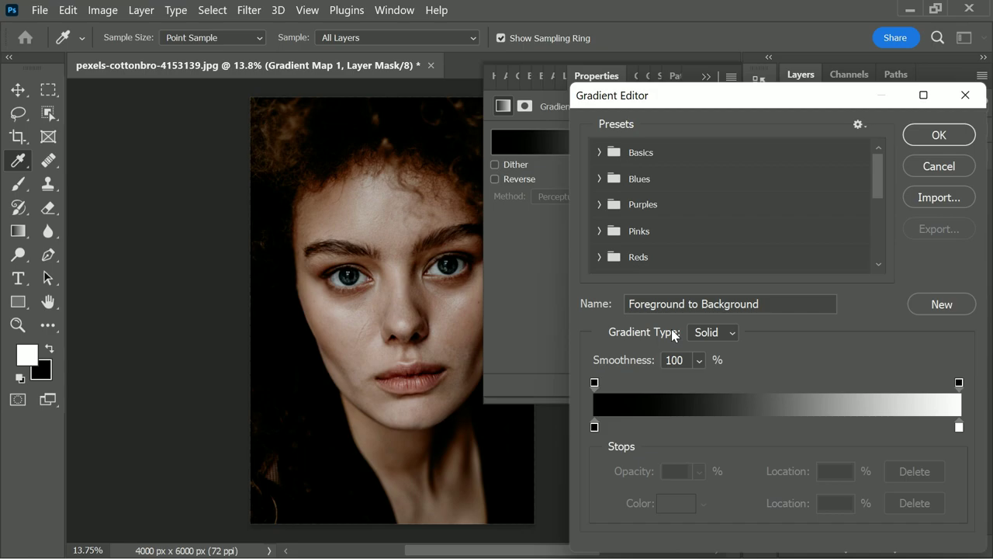
pyautogui.click(595, 426)
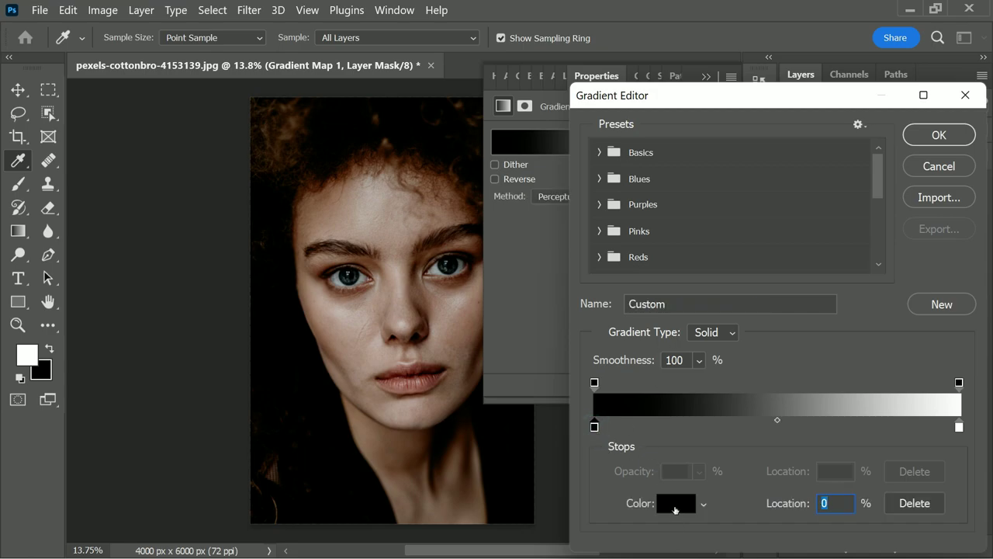
pyautogui.click(675, 508)
pyautogui.moveTo(598, 330); pyautogui.dragTo(513, 468)
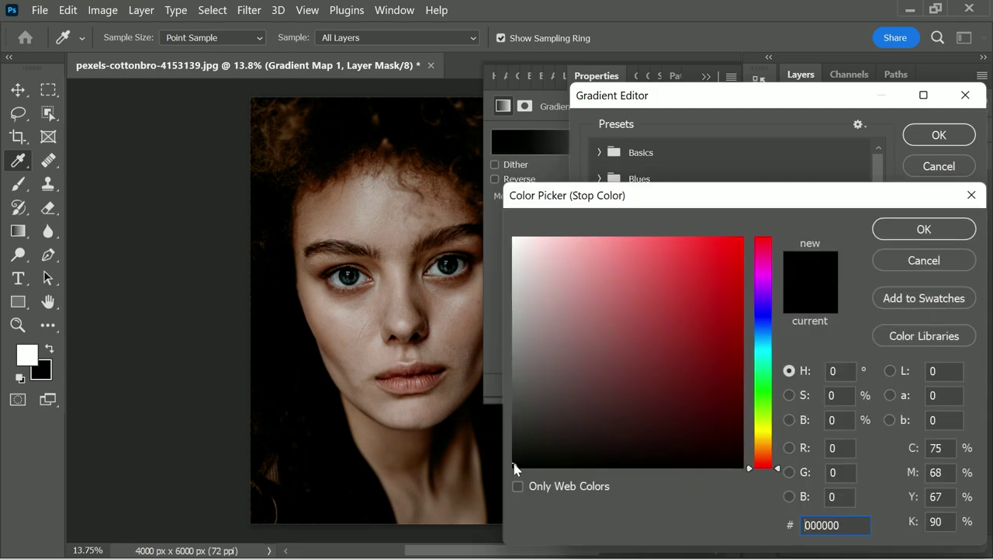
pyautogui.click(923, 228)
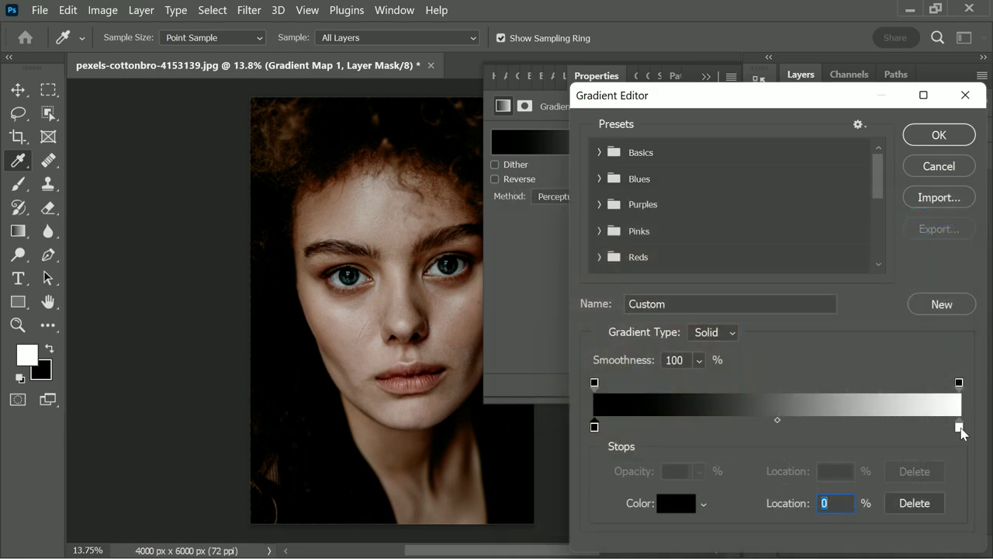
pyautogui.click(959, 427)
pyautogui.click(672, 504)
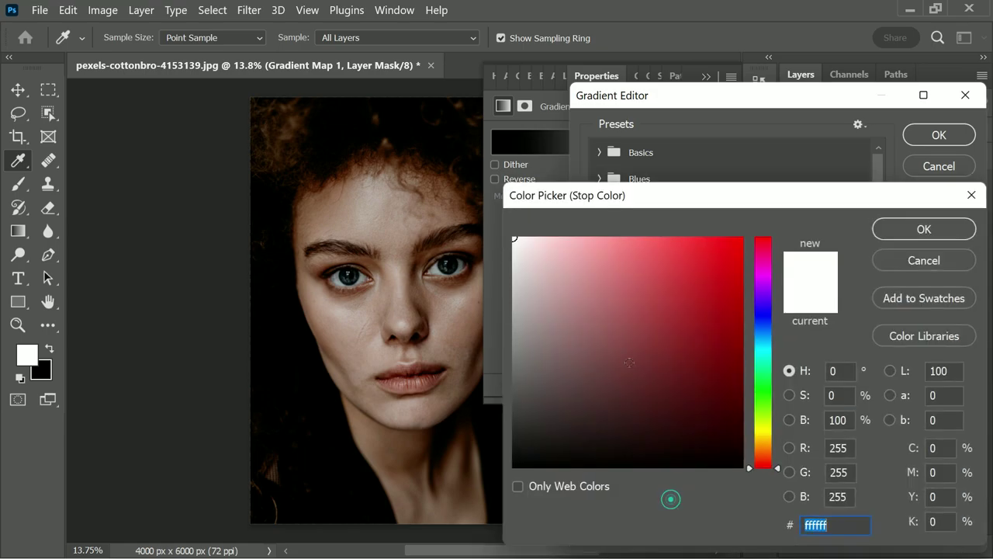
pyautogui.click(929, 237)
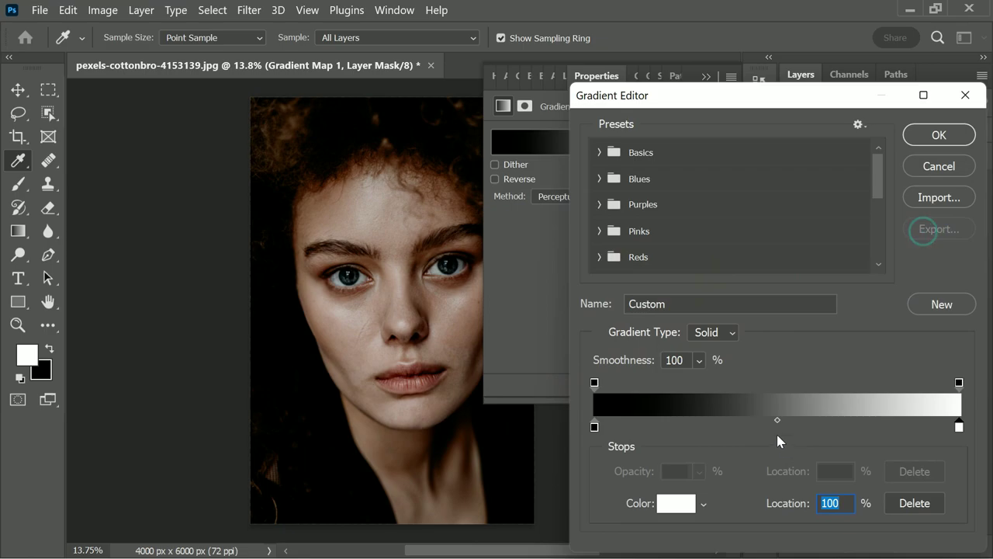
# Add a color stop at the 50% location of the gradient and set its color to gray with 50% brightness
pyautogui.click(779, 432)
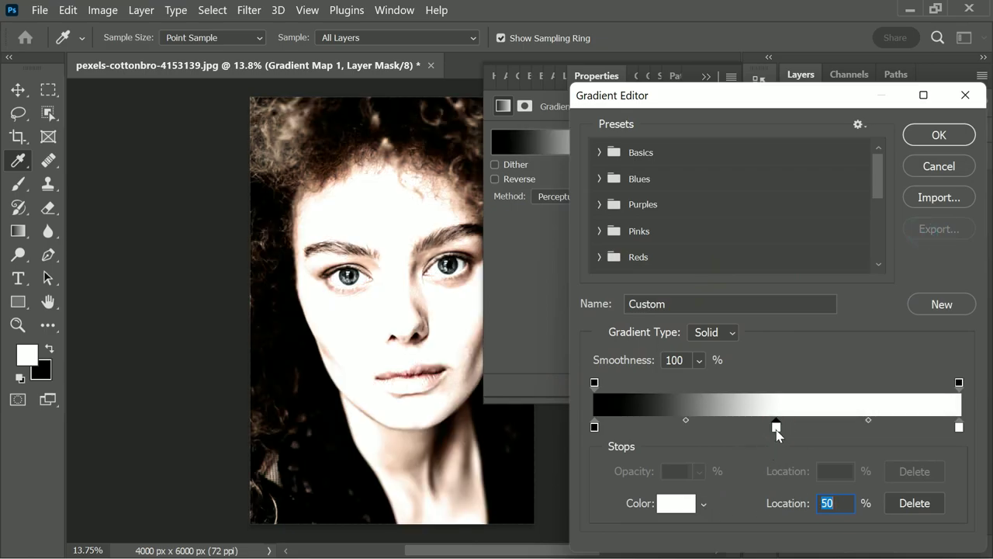
pyautogui.doubleClick(776, 428)
pyautogui.click(838, 420)
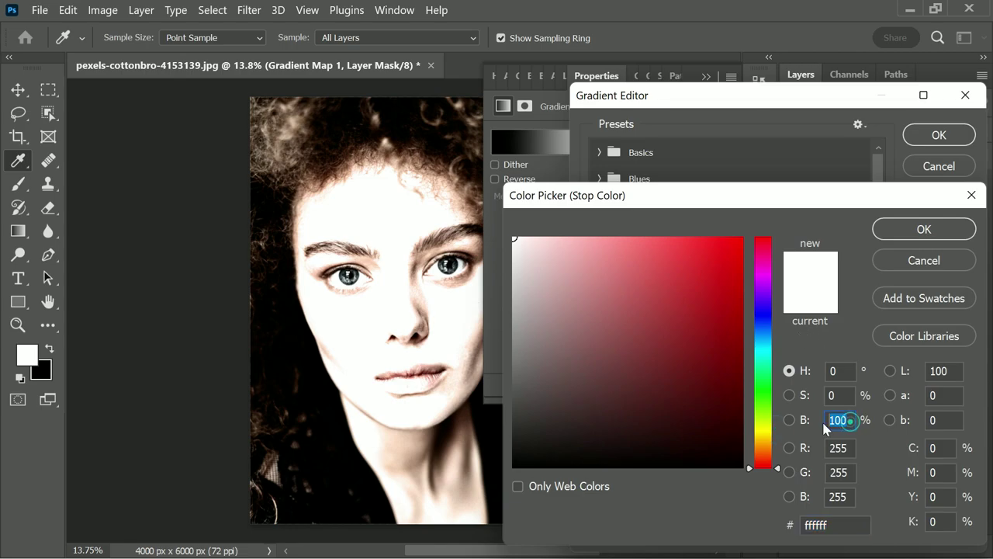
pyautogui.write('50')
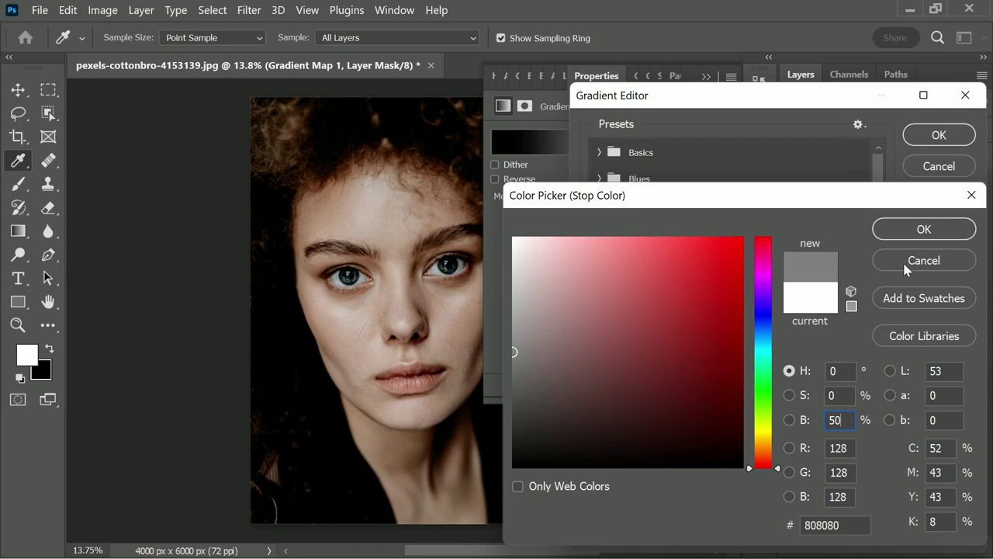
pyautogui.click(917, 228)
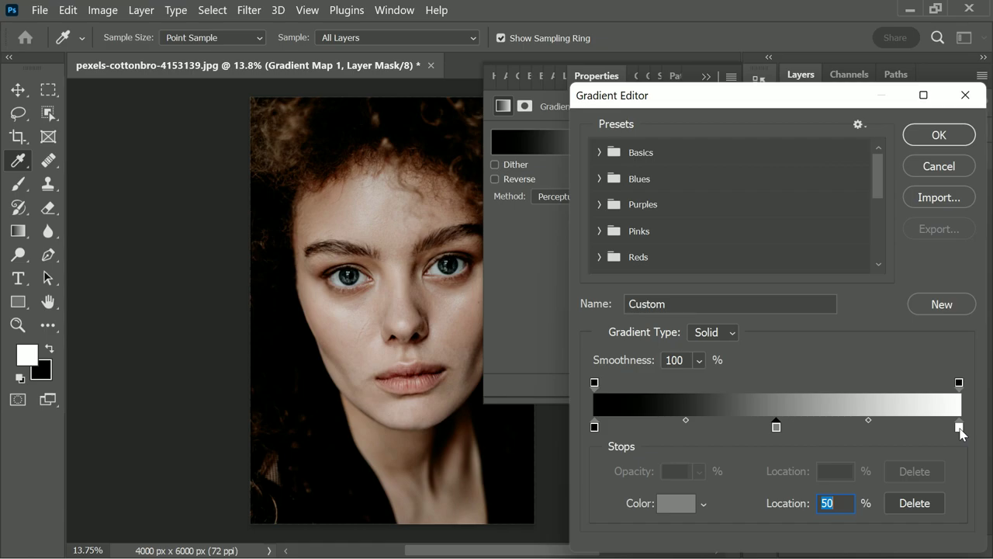
# Move the white stop inward and the gray stop to 57%, apply the gradient and compare the portrait with and without it
pyautogui.moveTo(960, 432); pyautogui.dragTo(905, 433)
pyautogui.moveTo(776, 426); pyautogui.dragTo(802, 427)
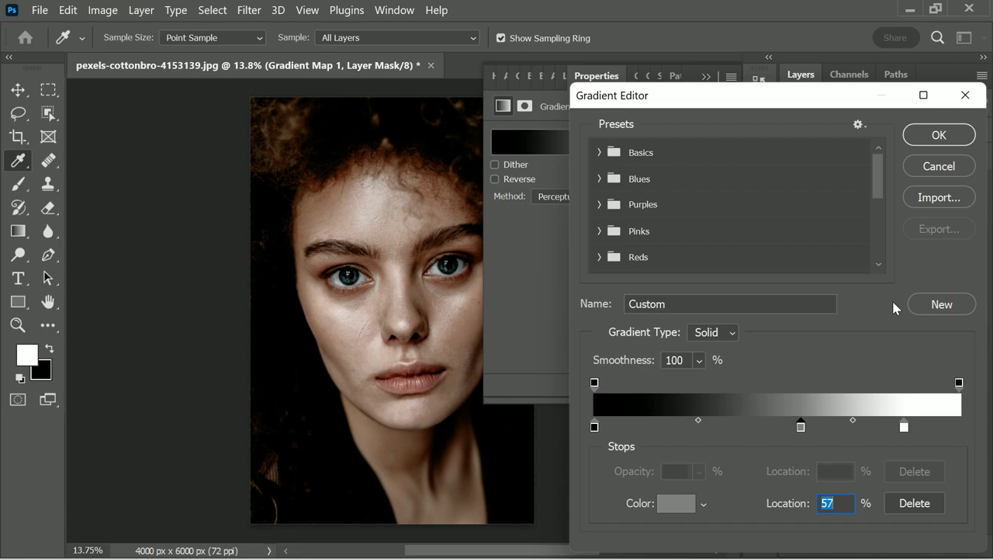
pyautogui.moveTo(844, 102); pyautogui.dragTo(801, 74)
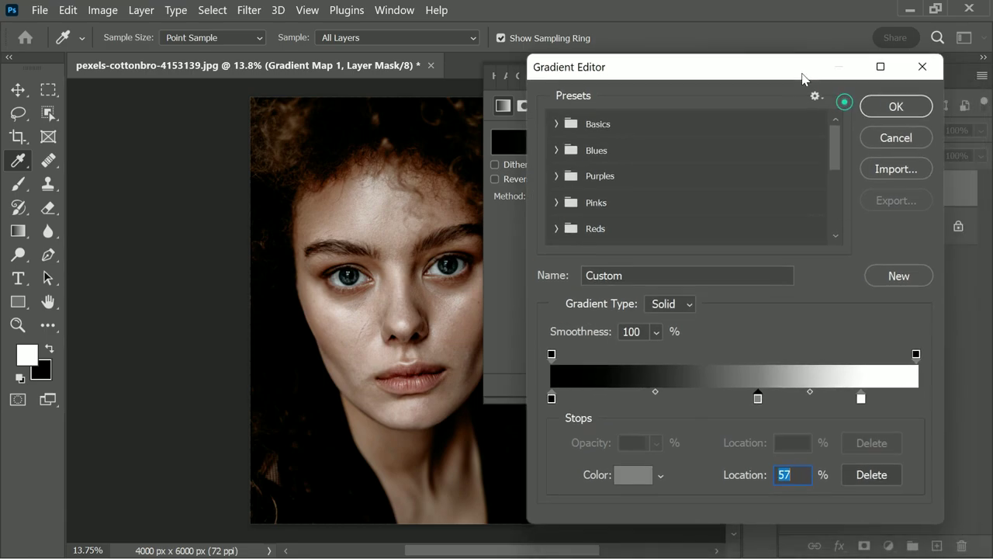
pyautogui.click(877, 108)
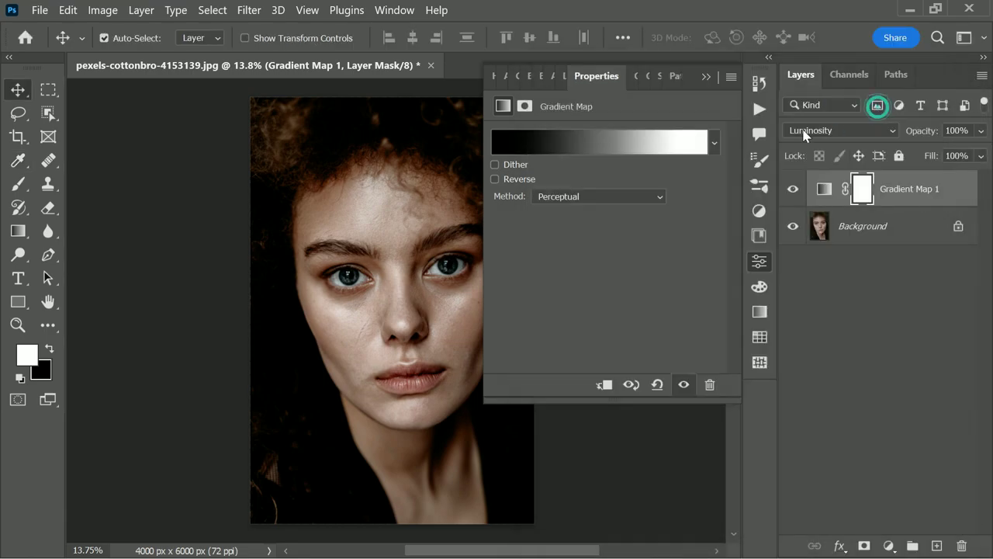
pyautogui.click(707, 82)
pyautogui.click(792, 188)
pyautogui.click(792, 188)
pyautogui.click(792, 188)
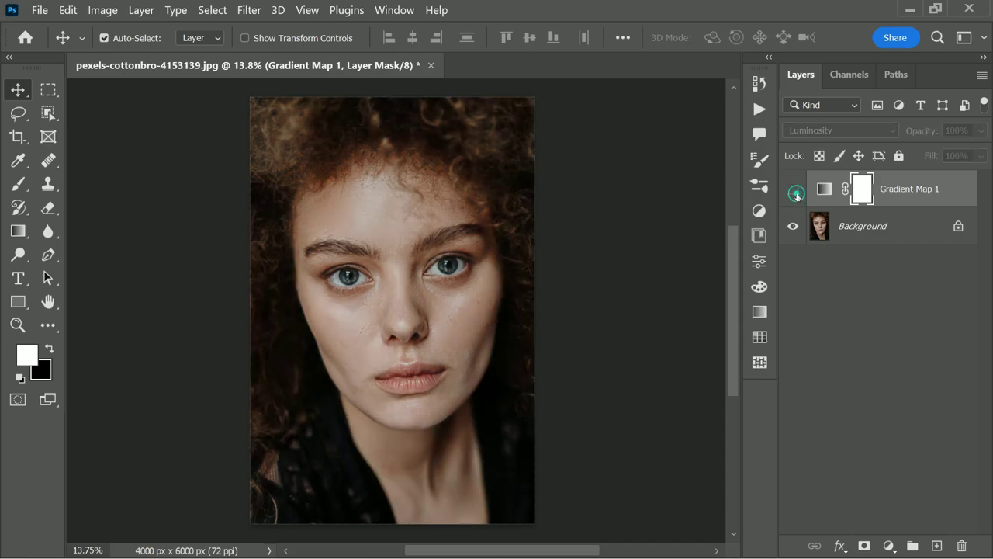
pyautogui.click(792, 189)
# Invert the Gradient Map layer's mask to black and choose the Soft Round brush from the General Brushes
pyautogui.click(862, 188)
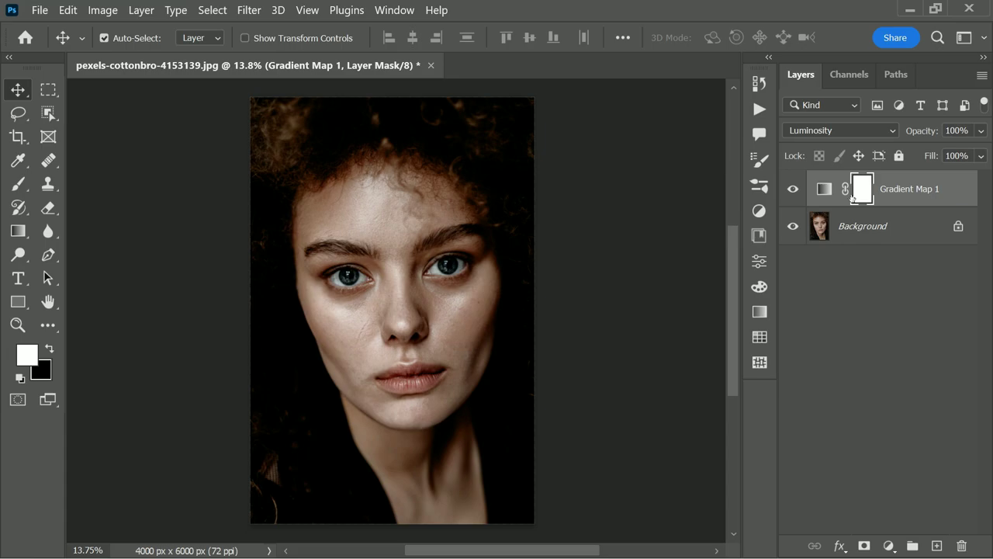
pyautogui.hotkey('ctrl', 'i')
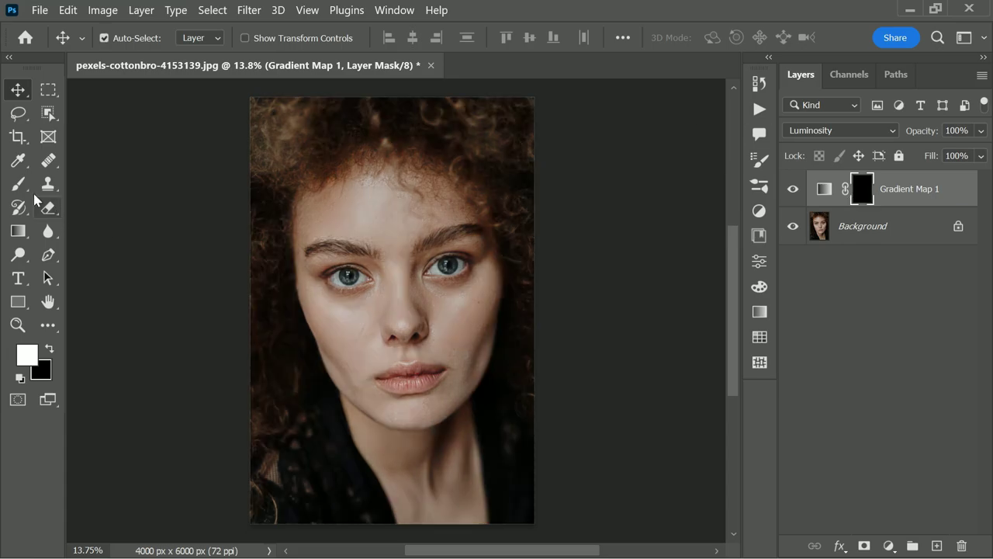
pyautogui.rightClick(19, 184)
pyautogui.click(101, 181)
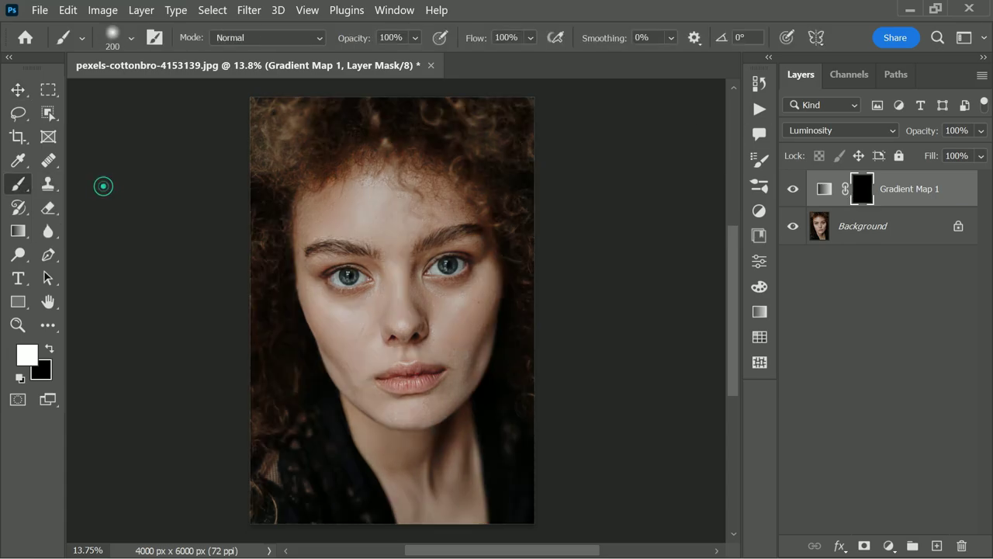
pyautogui.click(131, 38)
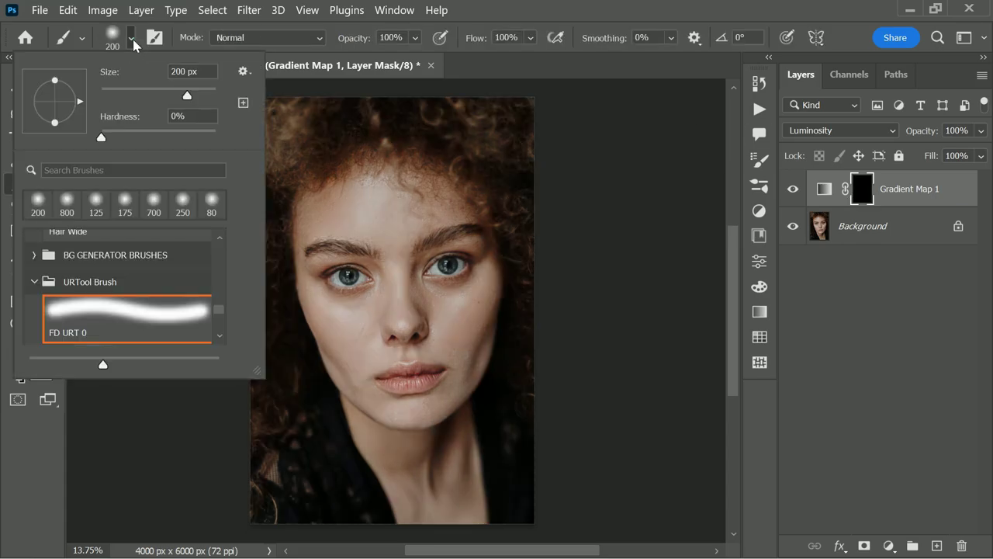
pyautogui.click(37, 281)
pyautogui.scroll(2, 111, 319)
pyautogui.moveTo(219, 309); pyautogui.dragTo(224, 227)
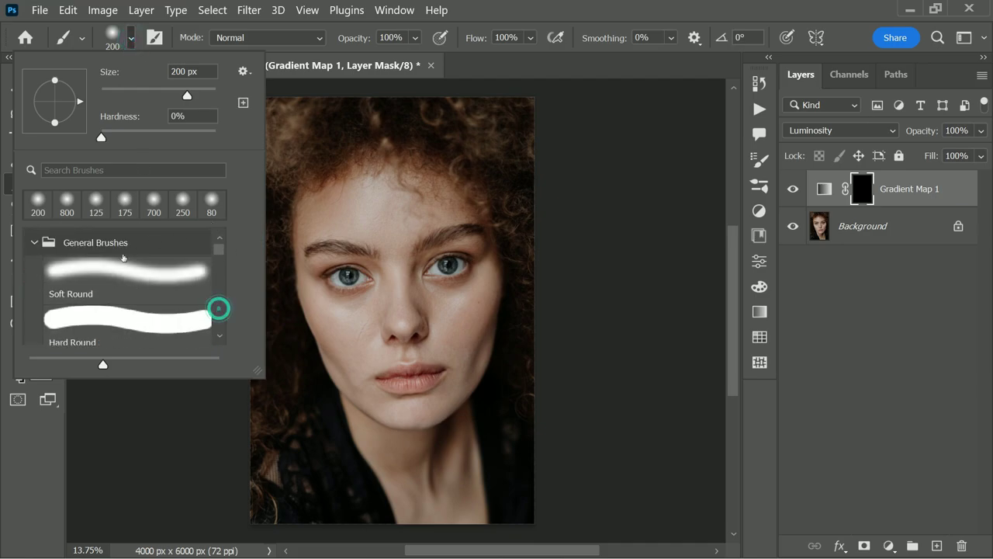
pyautogui.doubleClick(82, 260)
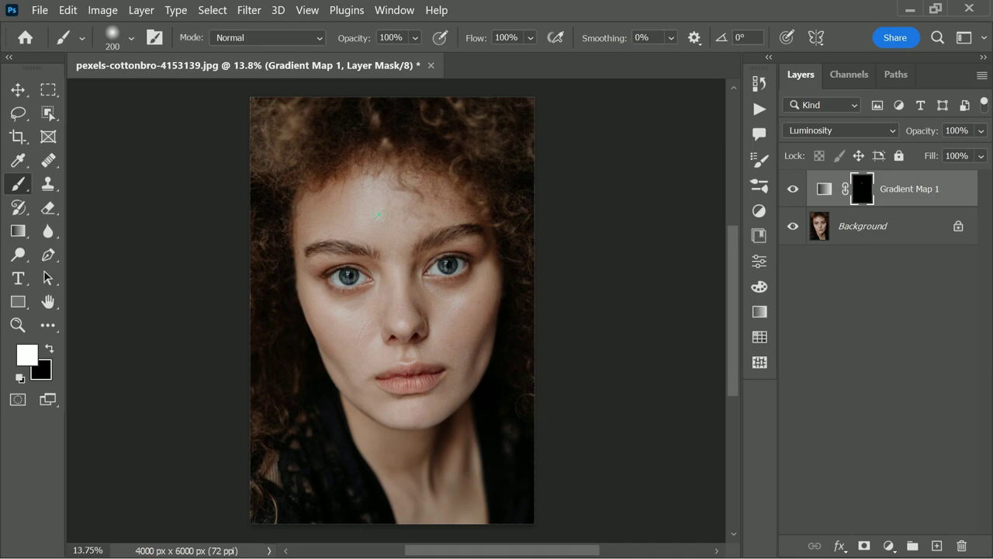
# Paint white on the mask over the face and neck skin, leaving out the eyes and lips, adjusting the brush size as needed
pyautogui.moveTo(377, 214)
pyautogui.mouseDown()
pyautogui.moveTo(322, 194)
pyautogui.moveTo(408, 177)
pyautogui.moveTo(468, 220)
pyautogui.moveTo(464, 358)
pyautogui.moveTo(443, 417)
pyautogui.moveTo(411, 407)
pyautogui.moveTo(388, 480)
pyautogui.moveTo(469, 489)
pyautogui.moveTo(349, 373)
pyautogui.moveTo(304, 302)
pyautogui.moveTo(394, 330)
pyautogui.moveTo(388, 299)
pyautogui.moveTo(417, 265)
pyautogui.moveTo(372, 266)
pyautogui.moveTo(310, 233)
pyautogui.moveTo(342, 267)
pyautogui.moveTo(299, 283)
pyautogui.mouseUp()
pyautogui.press(']')
pyautogui.press('[')
pyautogui.press('[')
pyautogui.press('[')
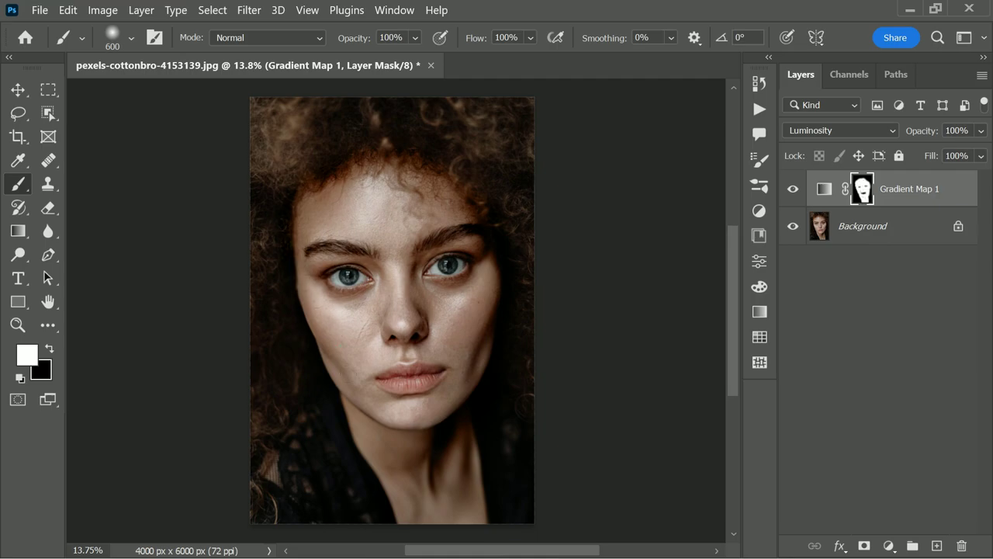
pyautogui.moveTo(410, 171); pyautogui.dragTo(474, 183)
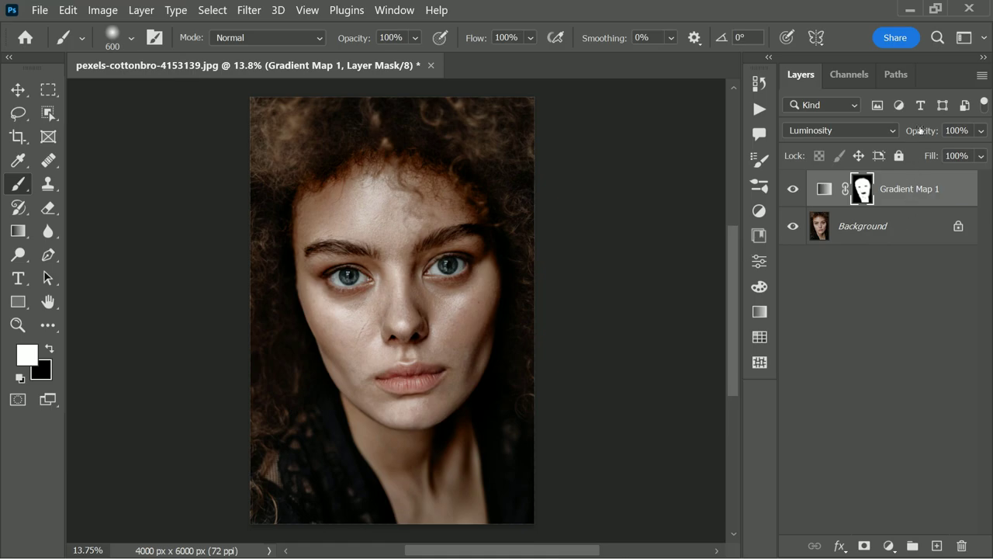
# Reduce the Gradient Map layer's opacity to 50% and compare the portrait with the layer hidden and shown
pyautogui.moveTo(925, 132); pyautogui.dragTo(881, 138)
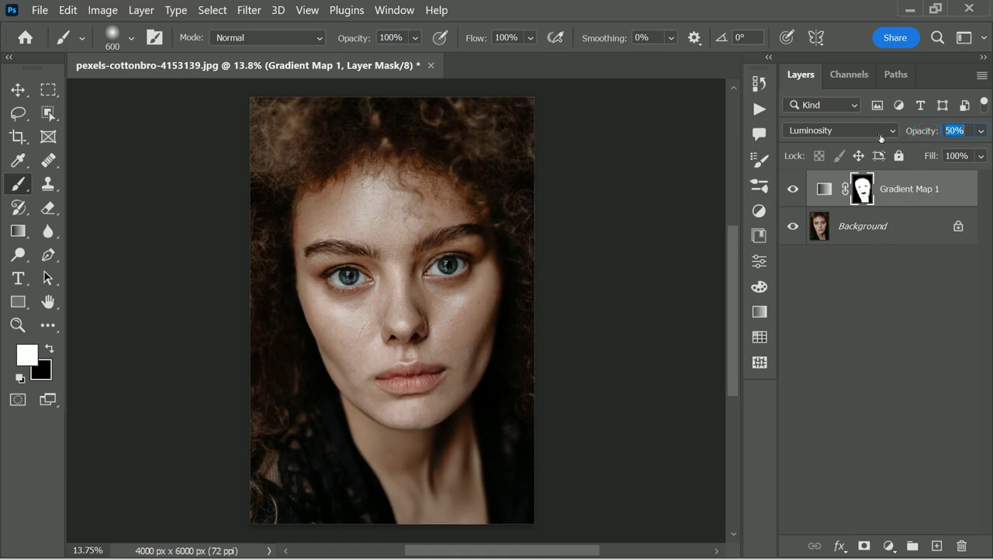
pyautogui.click(793, 188)
pyautogui.click(793, 188)
pyautogui.click(793, 188)
pyautogui.click(793, 189)
# Duplicate the masked Gradient Map layer, set the copy's opacity to 20% and compare the result with the original photo
pyautogui.rightClick(890, 189)
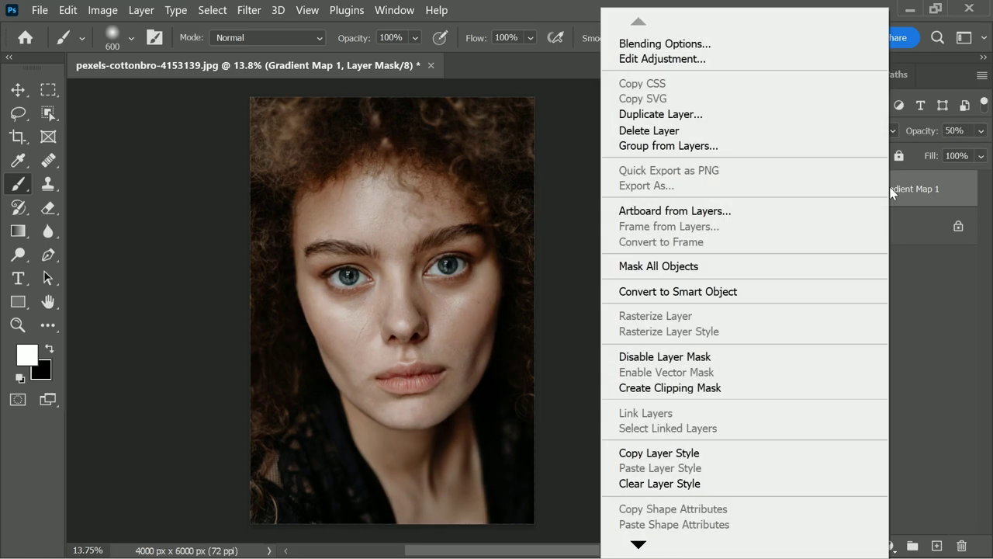
pyautogui.click(744, 114)
pyautogui.click(515, 149)
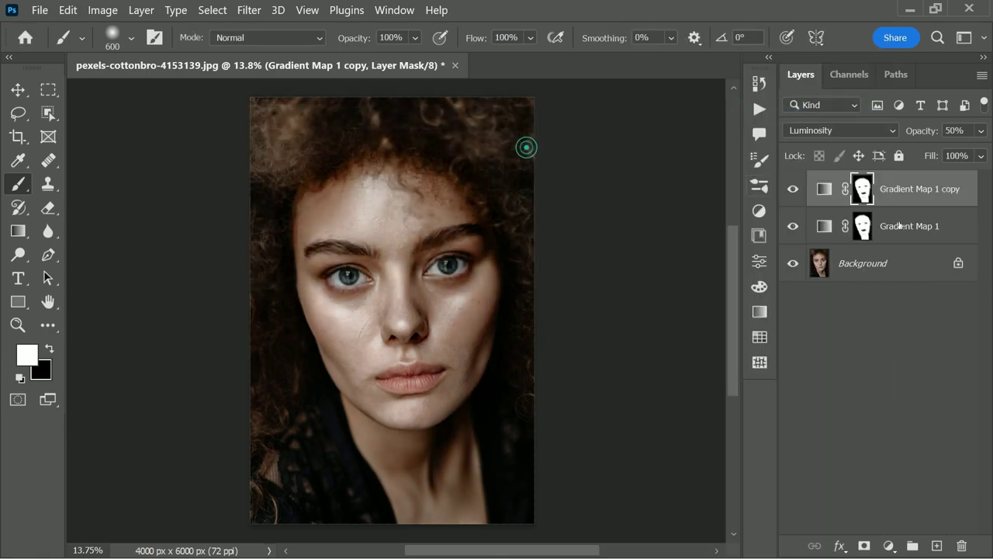
pyautogui.moveTo(923, 131); pyautogui.dragTo(895, 134)
pyautogui.click(797, 188)
pyautogui.click(798, 187)
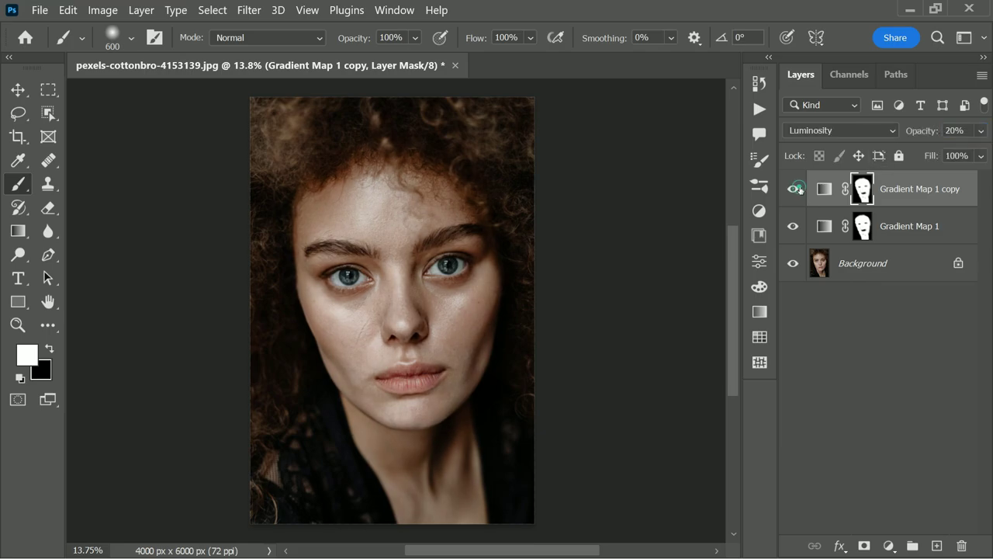
pyautogui.keyDown('alt'); pyautogui.click(792, 263); pyautogui.keyUp('alt')
pyautogui.keyDown('alt'); pyautogui.click(793, 263); pyautogui.keyUp('alt')
pyautogui.keyDown('alt'); pyautogui.click(793, 263); pyautogui.keyUp('alt')
pyautogui.keyDown('alt'); pyautogui.click(793, 263); pyautogui.keyUp('alt')
# Add a Curves adjustment layer on top and raise the RGB curve with two points to brighten the midtones and highlights
pyautogui.click(889, 545)
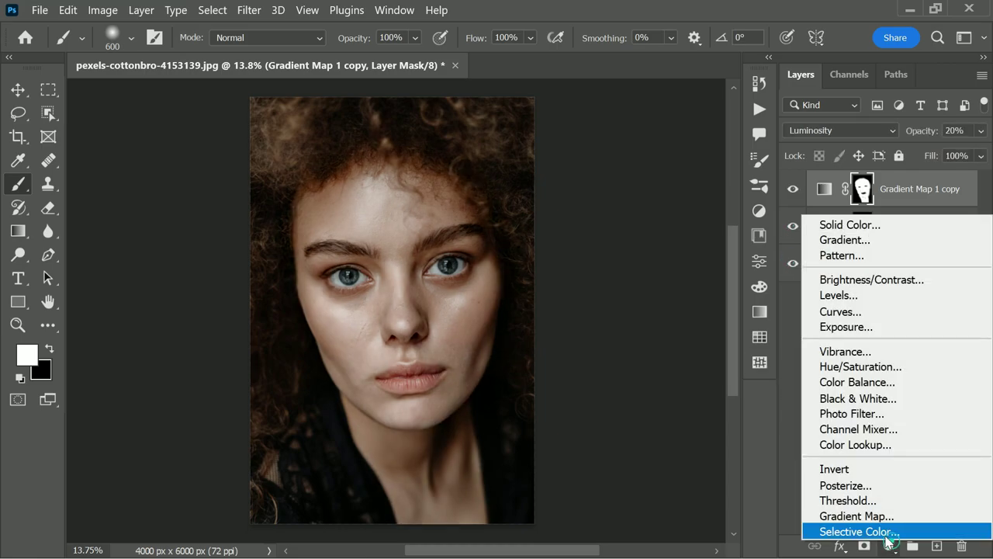
pyautogui.click(881, 313)
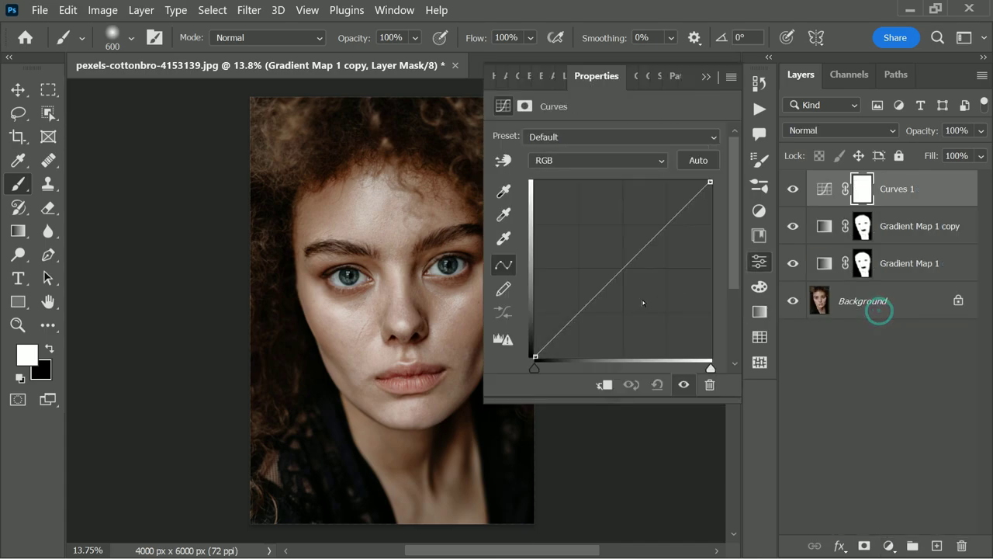
pyautogui.moveTo(672, 216); pyautogui.dragTo(632, 230)
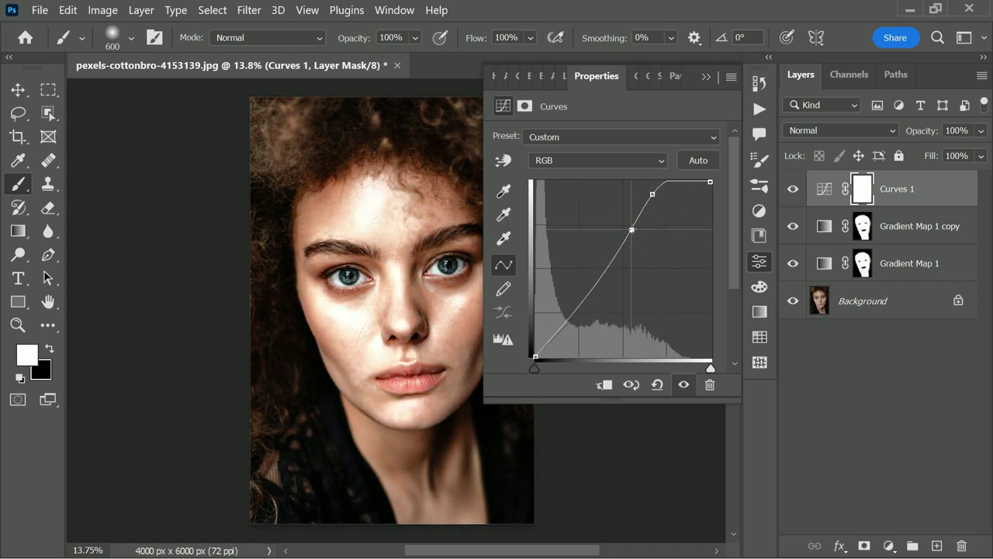
pyautogui.moveTo(653, 194)
pyautogui.mouseDown()
pyautogui.moveTo(627, 224)
pyautogui.moveTo(650, 206)
pyautogui.mouseUp()
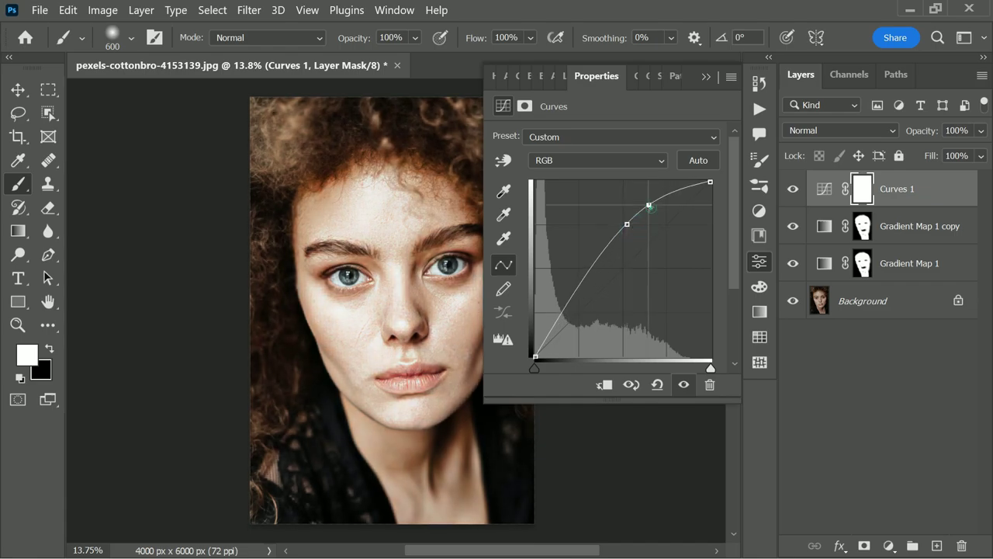
pyautogui.click(703, 79)
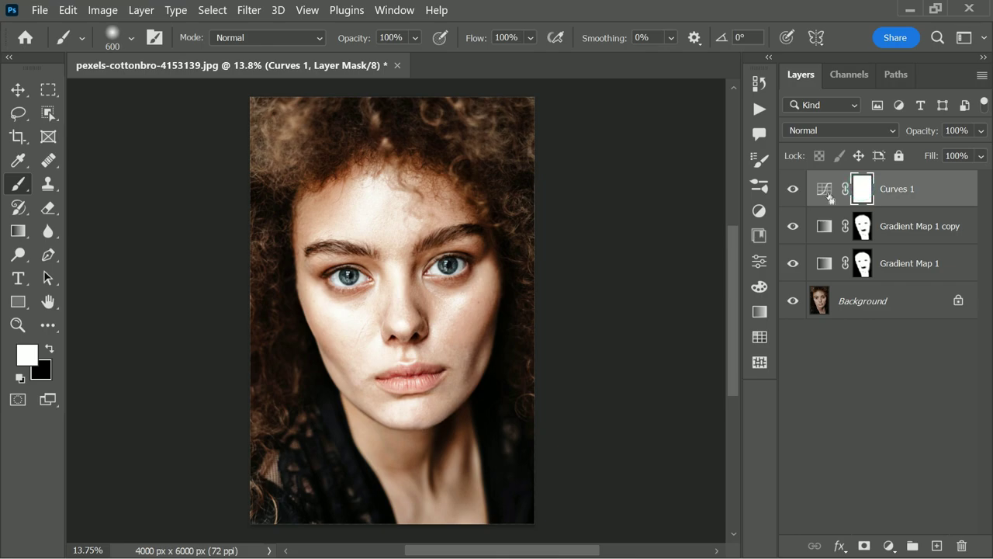
# Invert the Curves layer mask to black and paint white over both irises with a 175-pixel brush
pyautogui.hotkey('ctrl', 'i')
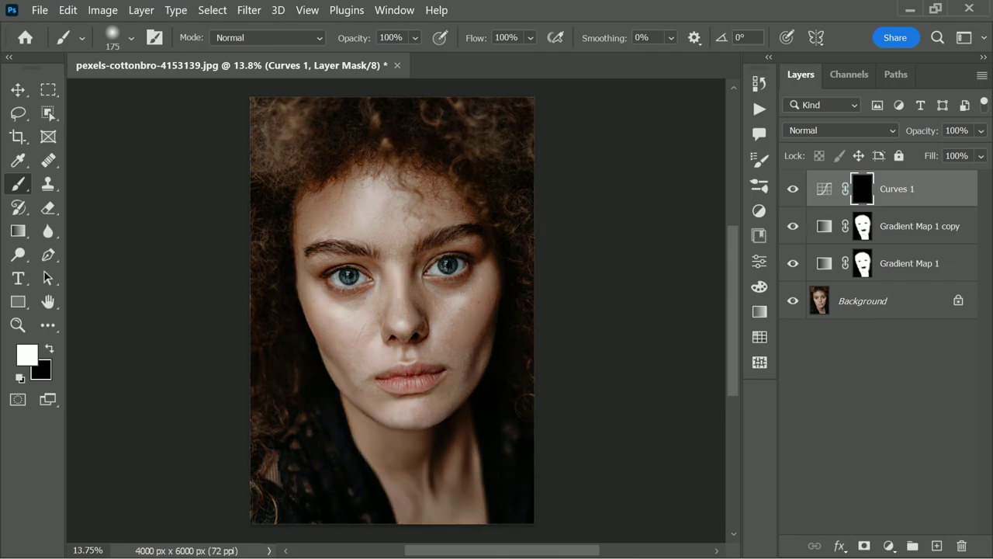
pyautogui.scroll(5, 456, 286)
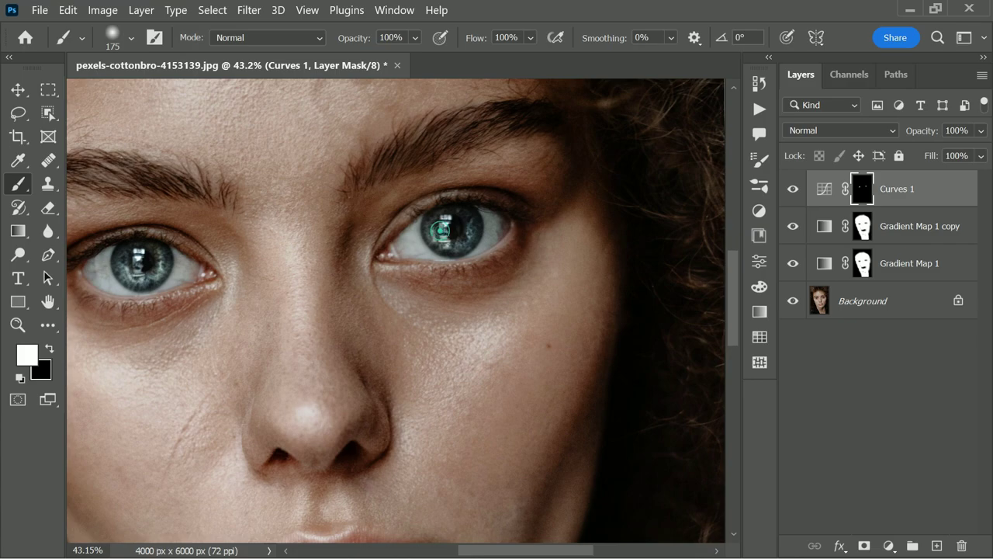
# Reduce the Curves layer's opacity to 81% and compare the eyes with the layer hidden and shown
pyautogui.scroll(-5, 464, 209)
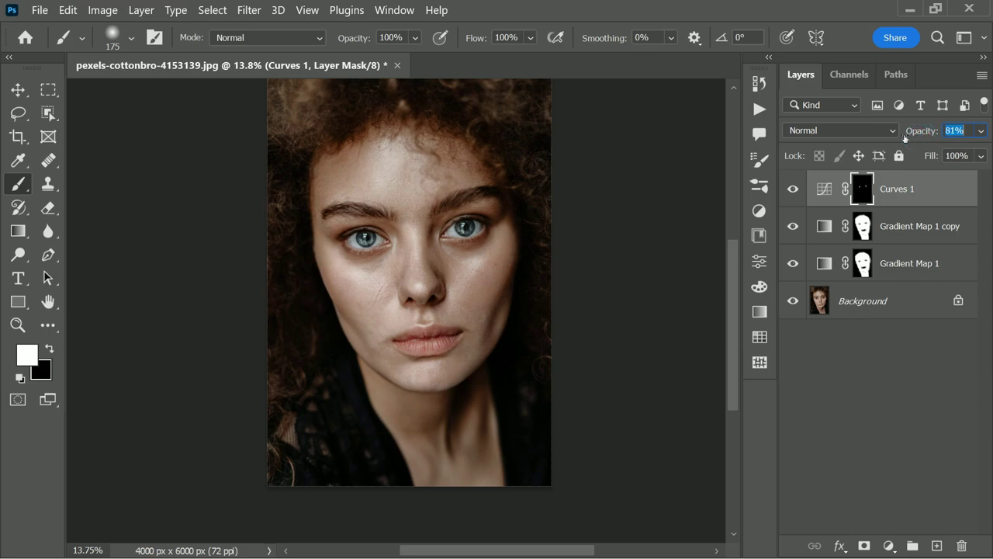
pyautogui.click(792, 189)
pyautogui.click(792, 188)
pyautogui.click(792, 189)
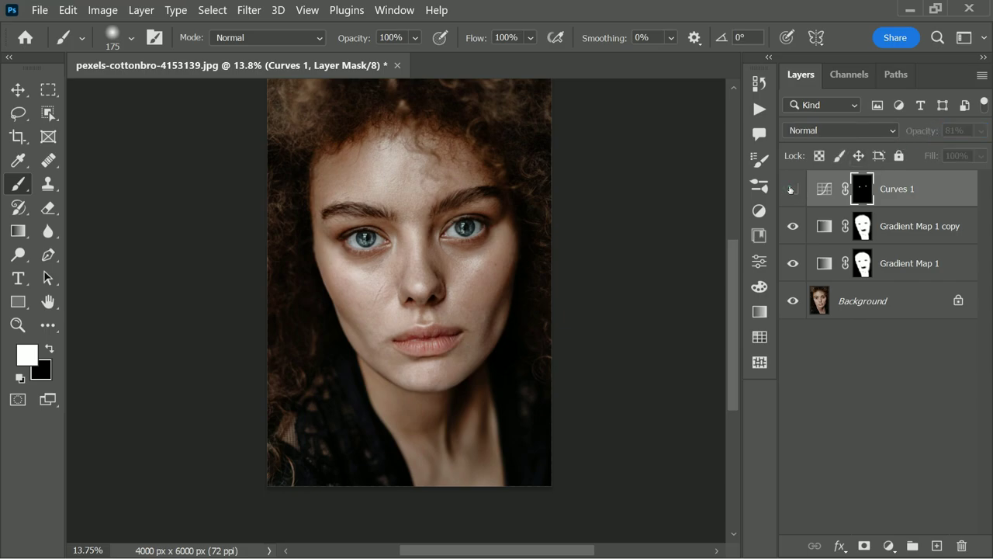
pyautogui.click(792, 189)
pyautogui.scroll(-1, 394, 275)
pyautogui.scroll(2, 423, 285)
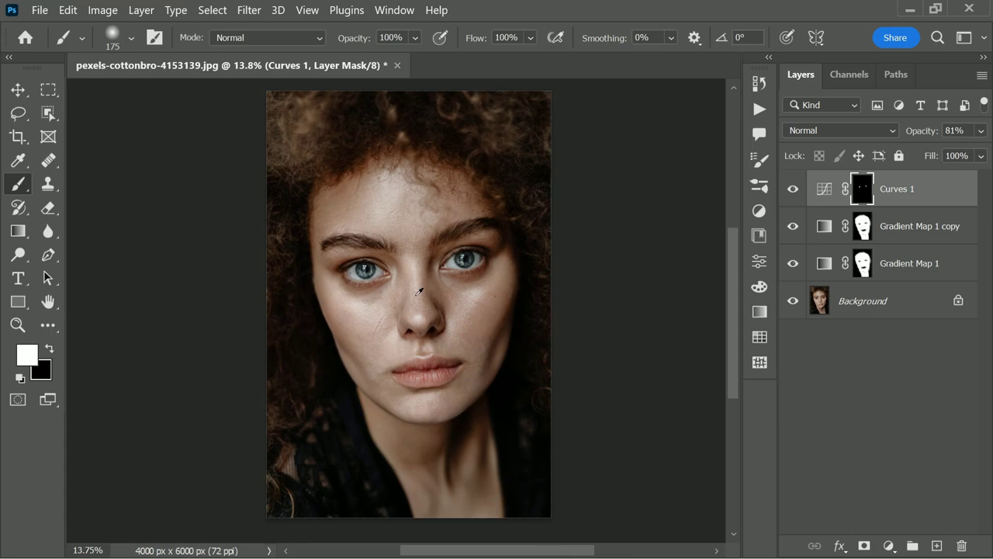
# Compare the original Background photo alone with the finished portrait by toggling all adjustment layers together, leaving them shown
pyautogui.keyDown('alt'); pyautogui.click(792, 301); pyautogui.keyUp('alt')
pyautogui.keyDown('alt'); pyautogui.click(792, 301); pyautogui.keyUp('alt')
pyautogui.keyDown('alt'); pyautogui.click(792, 301); pyautogui.keyUp('alt')
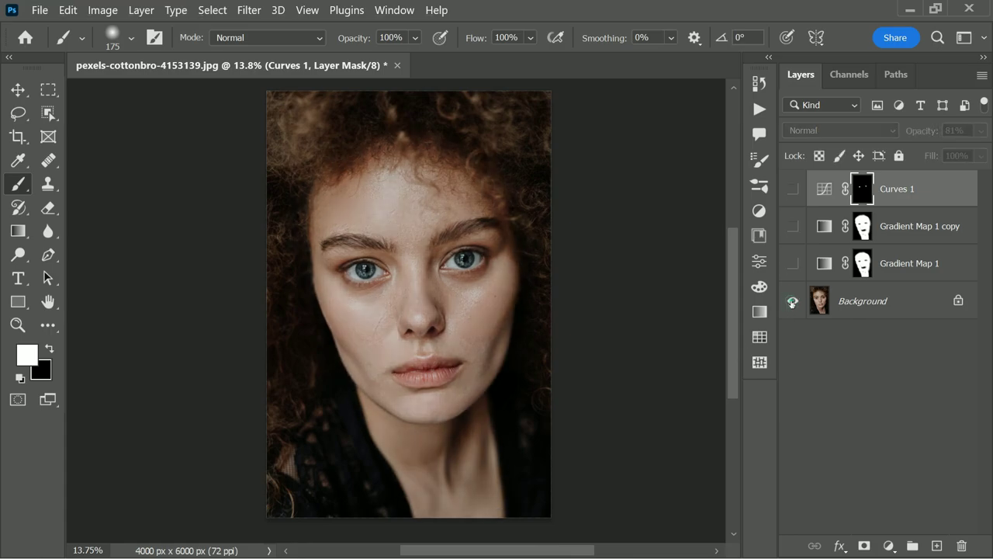
pyautogui.keyDown('alt'); pyautogui.click(792, 301); pyautogui.keyUp('alt')
pyautogui.keyDown('alt'); pyautogui.click(792, 302); pyautogui.keyUp('alt')
pyautogui.keyDown('alt'); pyautogui.click(792, 302); pyautogui.keyUp('alt')
pyautogui.keyDown('alt'); pyautogui.click(792, 301); pyautogui.keyUp('alt')
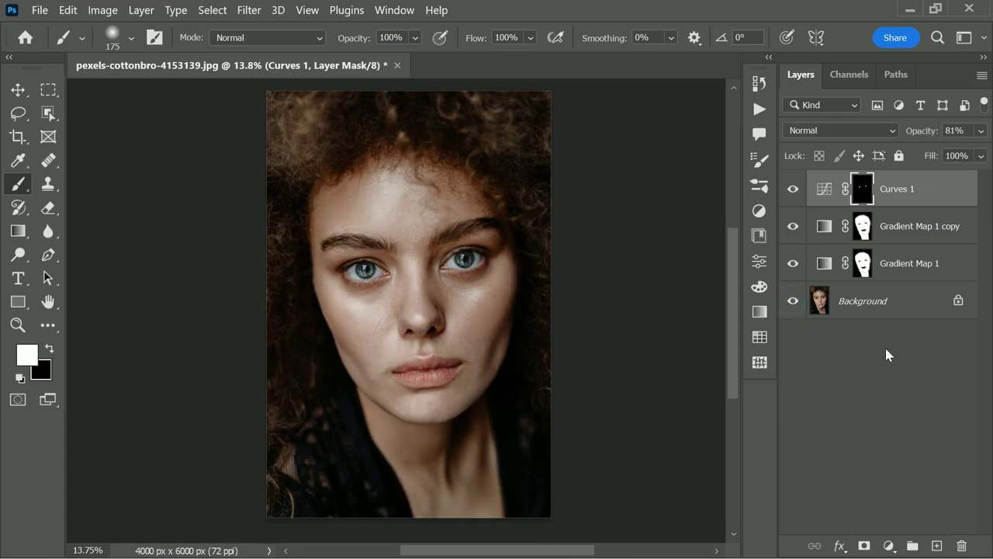